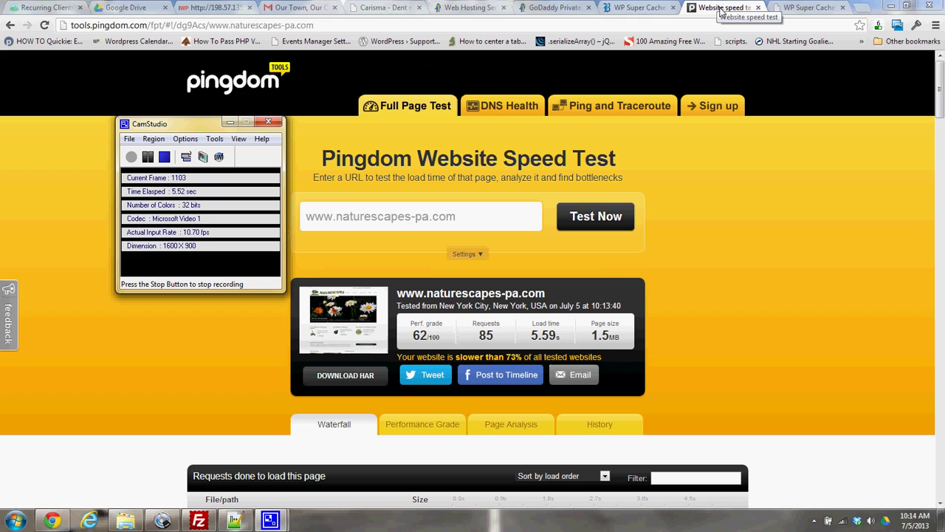
{"action": "left_click", "coordinate": [718, 9]}
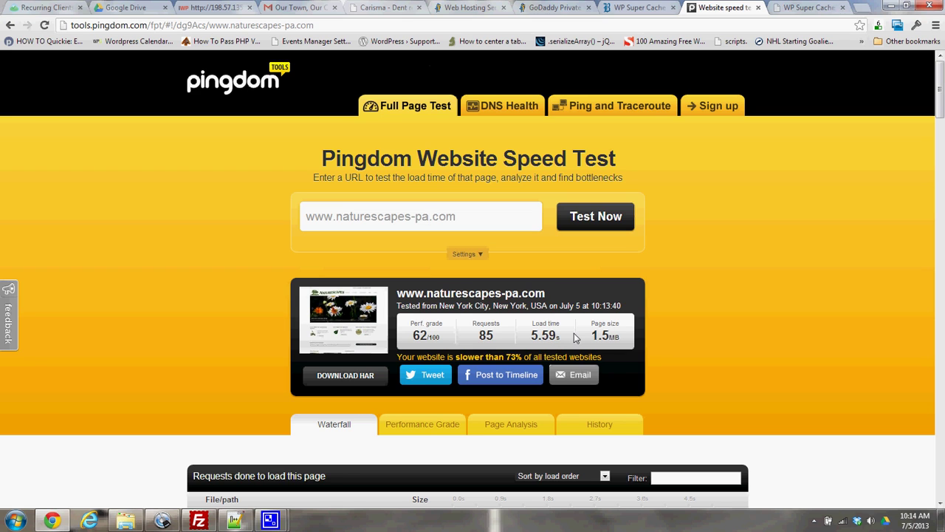
{"action": "left_click", "coordinate": [800, 8]}
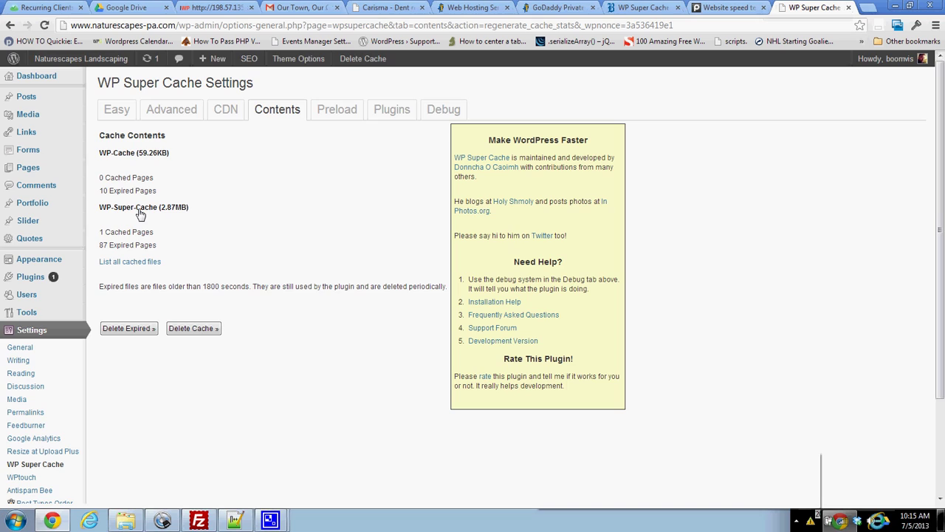
Run Test Cache on the Easy tab and confirm both homepage copies have matching timestamps.
{"action": "left_click", "coordinate": [116, 118]}
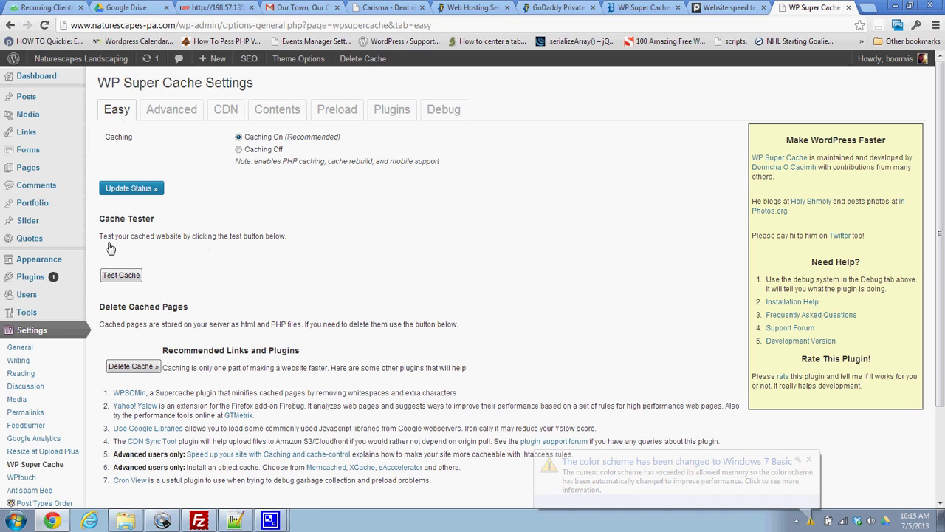
{"action": "left_click", "coordinate": [112, 277]}
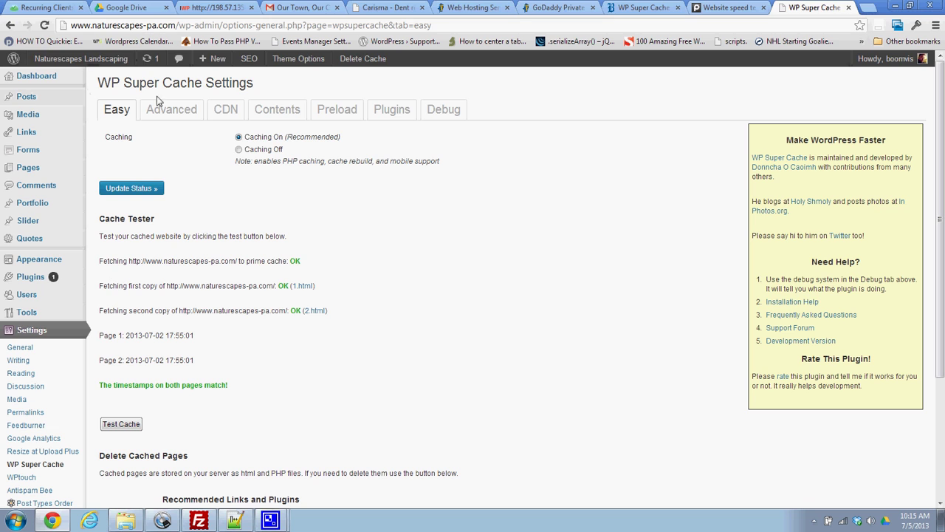
{"action": "left_click", "coordinate": [186, 113]}
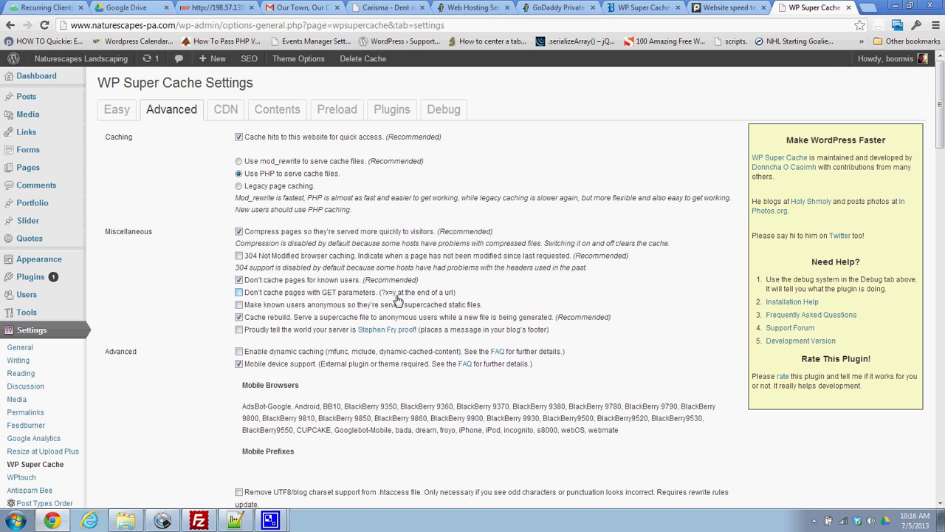
Review the Advanced options down to Expiry Time & Garbage Collection and save with Update Status.
{"action": "scroll", "coordinate": [440, 273], "scroll_direction": "down", "scroll_amount": 1}
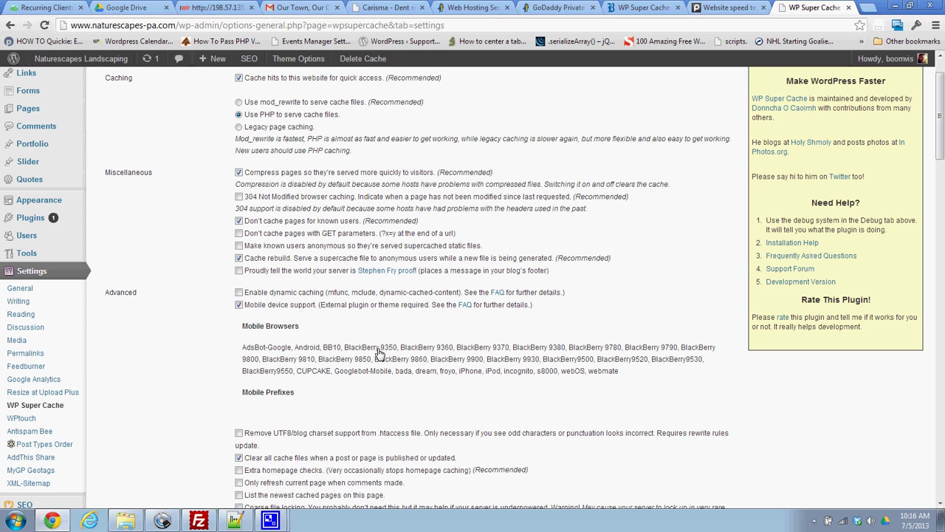
{"action": "scroll", "coordinate": [405, 369], "scroll_direction": "down", "scroll_amount": 1}
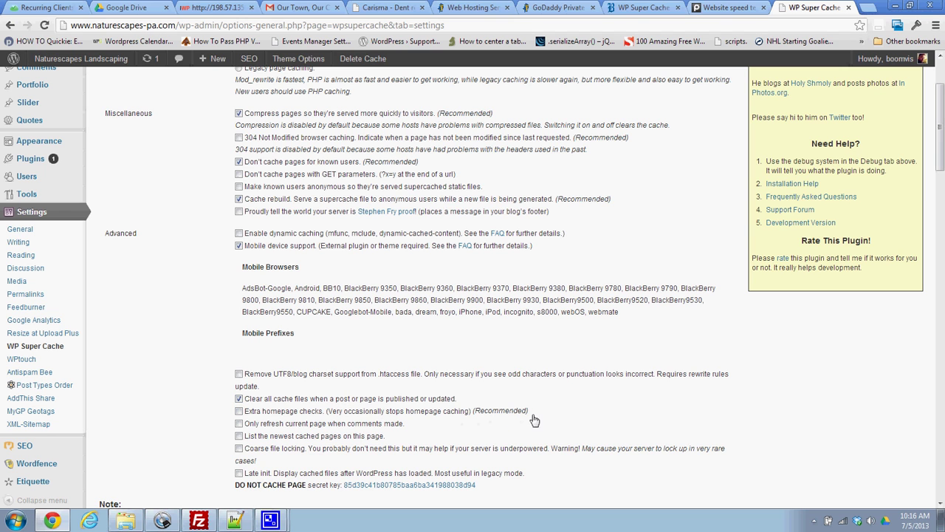
{"action": "scroll", "coordinate": [533, 401], "scroll_direction": "down", "scroll_amount": 1}
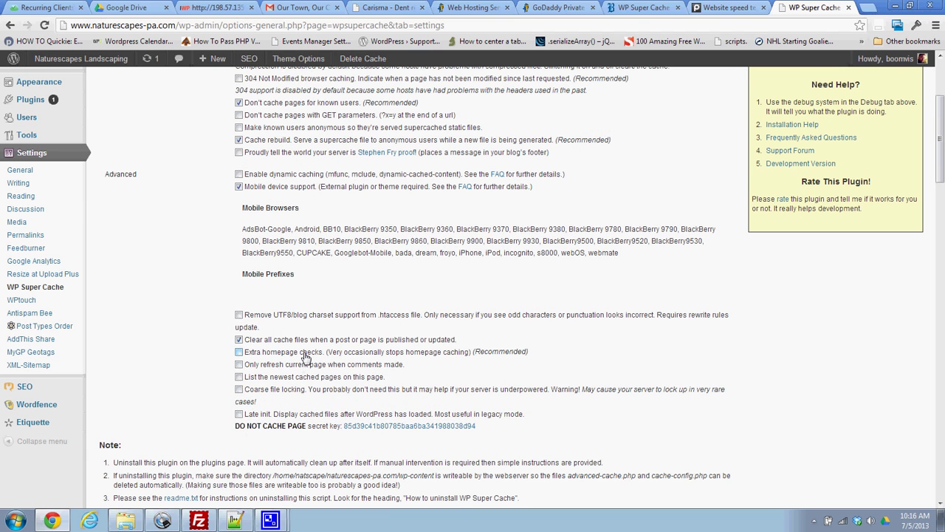
{"action": "scroll", "coordinate": [306, 359], "scroll_direction": "down", "scroll_amount": 2}
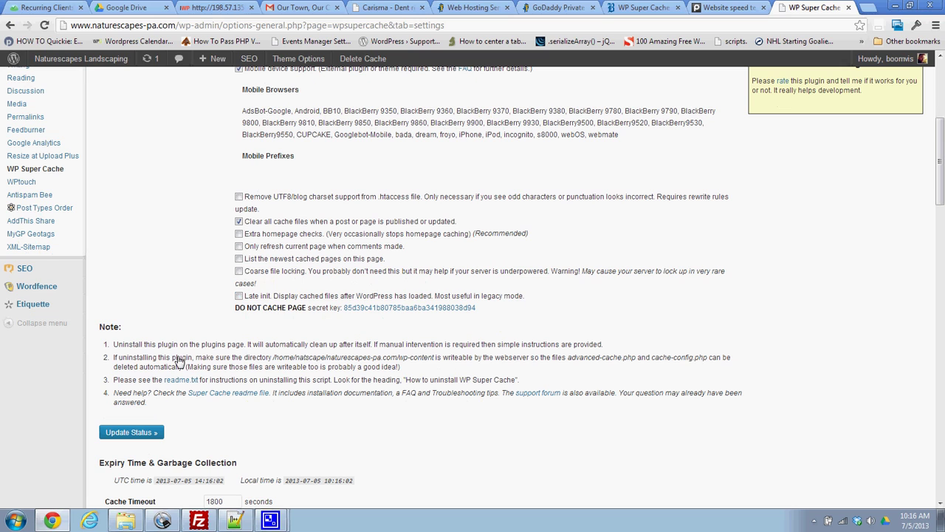
{"action": "scroll", "coordinate": [183, 336], "scroll_direction": "down", "scroll_amount": 1}
{"action": "left_click", "coordinate": [150, 373]}
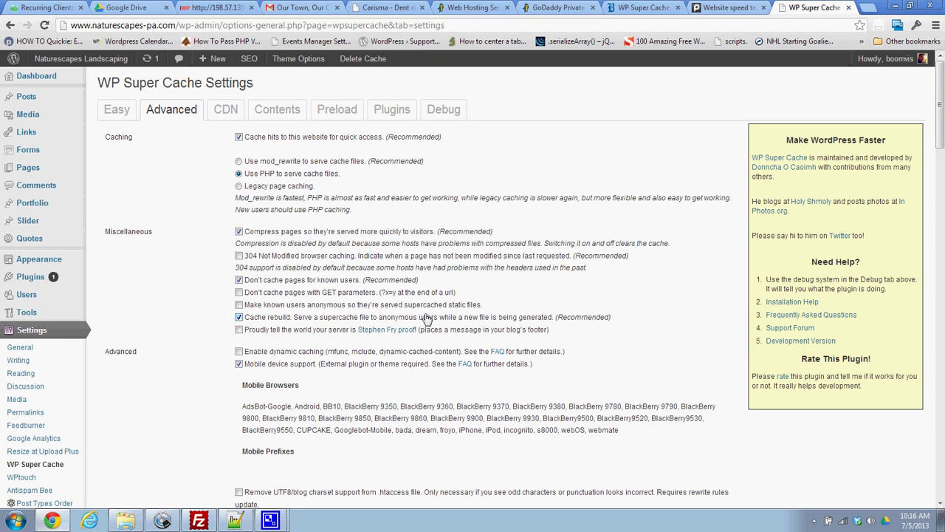
Enable preload of all posts with a 120-minute refresh, start preloading now, and save.
{"action": "left_click", "coordinate": [335, 113]}
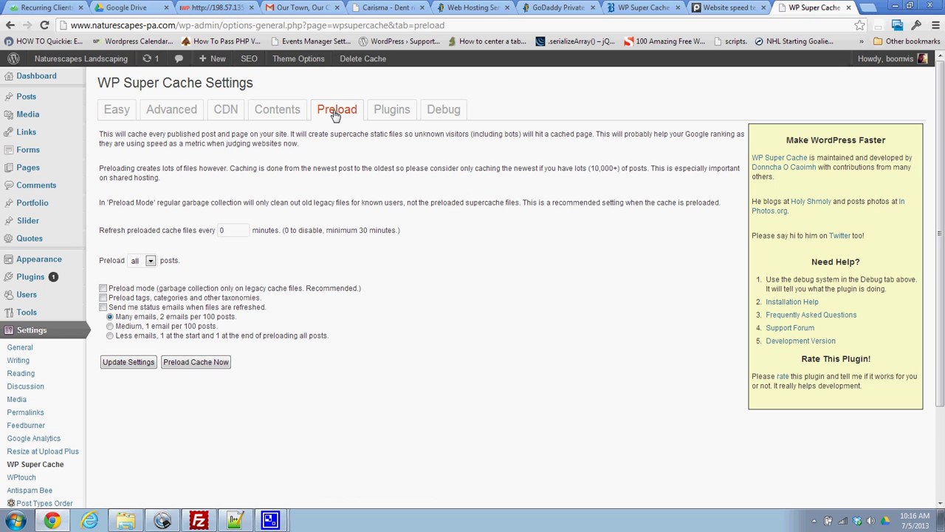
{"action": "left_click", "coordinate": [227, 229]}
{"action": "type", "text": "120"}
{"action": "key", "text": "Tab"}
{"action": "left_click", "coordinate": [150, 261]}
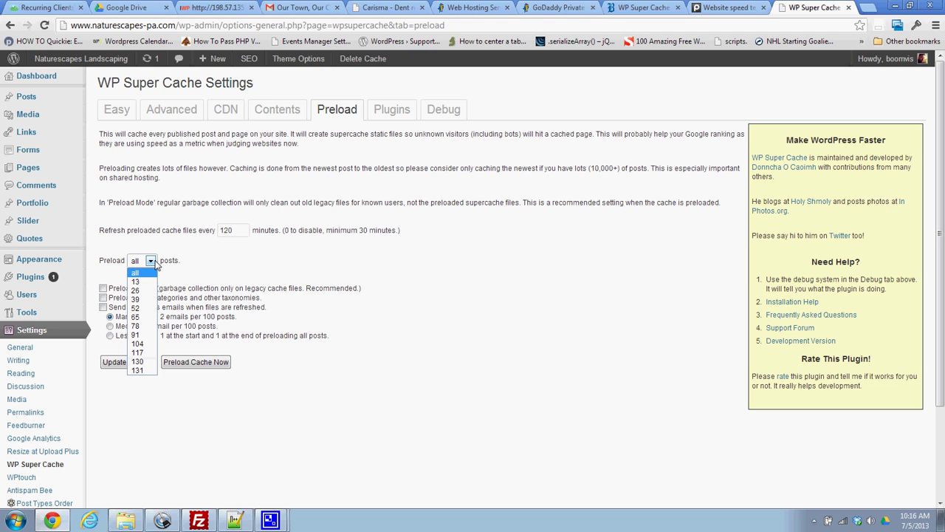
{"action": "left_click", "coordinate": [137, 271]}
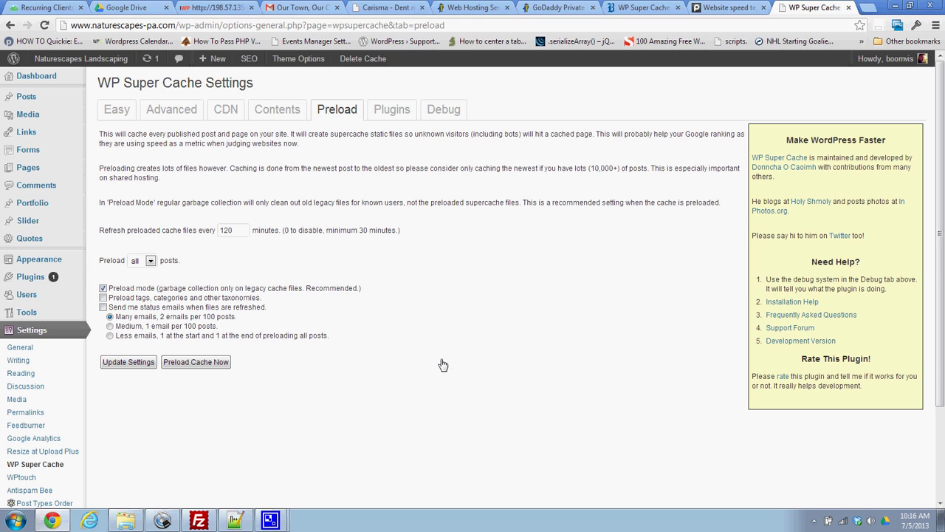
{"action": "left_click", "coordinate": [212, 363]}
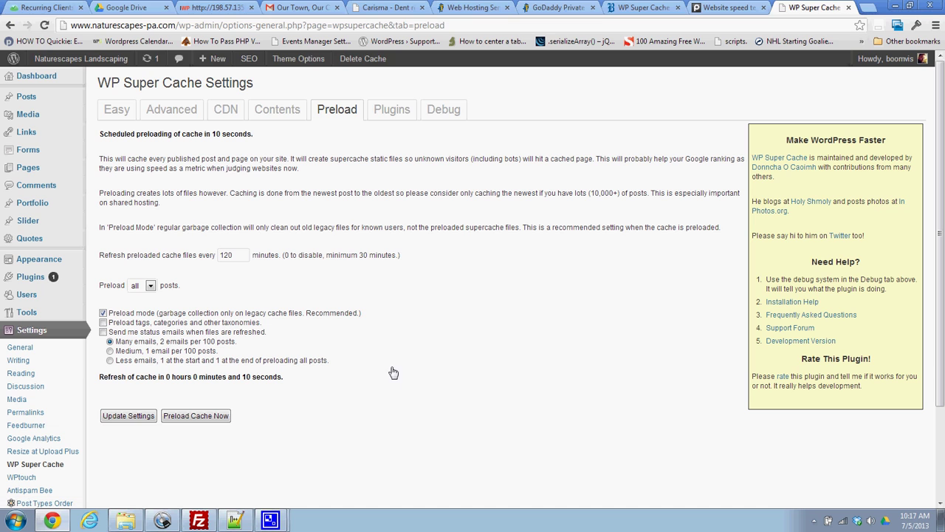
{"action": "left_click", "coordinate": [132, 419]}
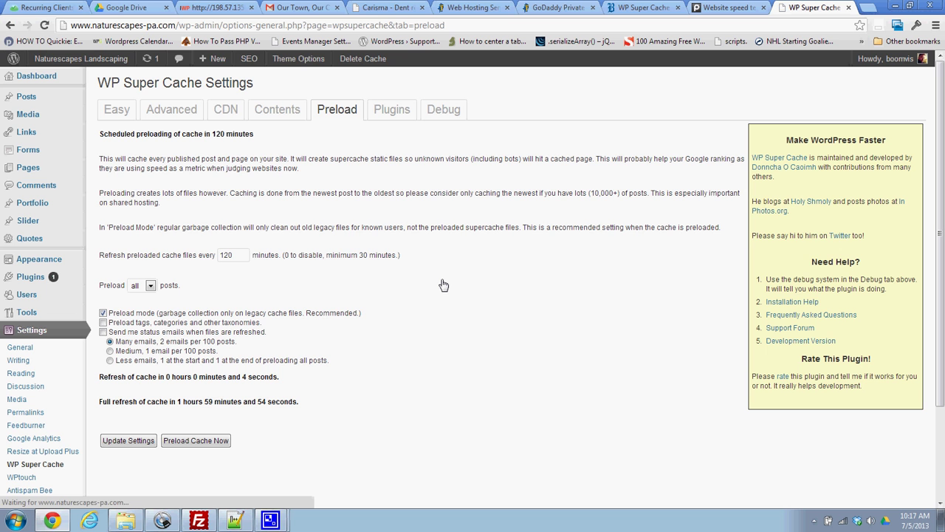
Regenerate the cache stats on the Contents tab, showing 88 cached pages and 0 expired.
{"action": "left_click", "coordinate": [393, 111]}
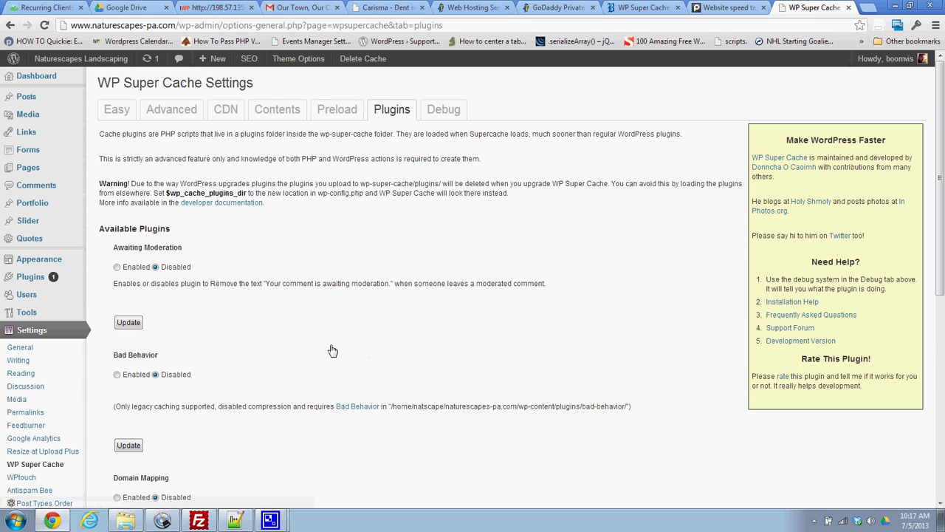
{"action": "scroll", "coordinate": [332, 357], "scroll_direction": "down", "scroll_amount": 5}
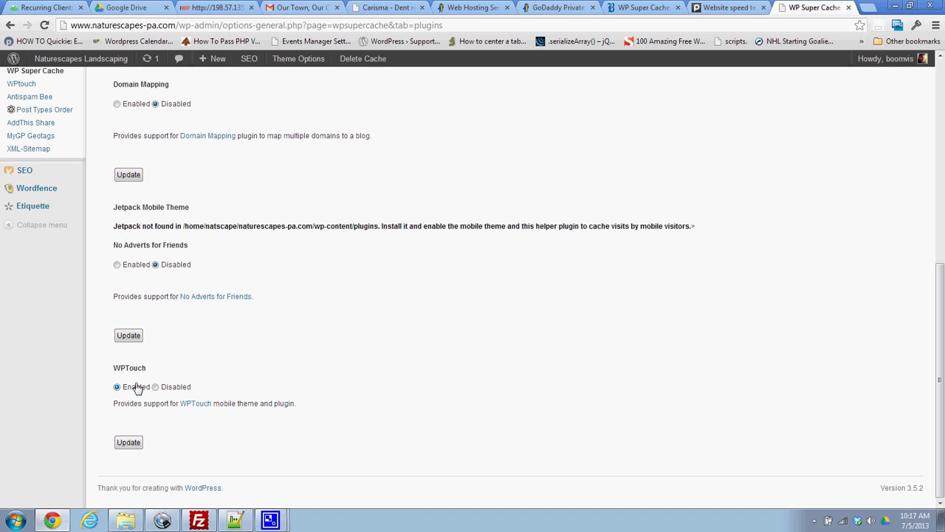
{"action": "scroll", "coordinate": [317, 384], "scroll_direction": "up", "scroll_amount": 5}
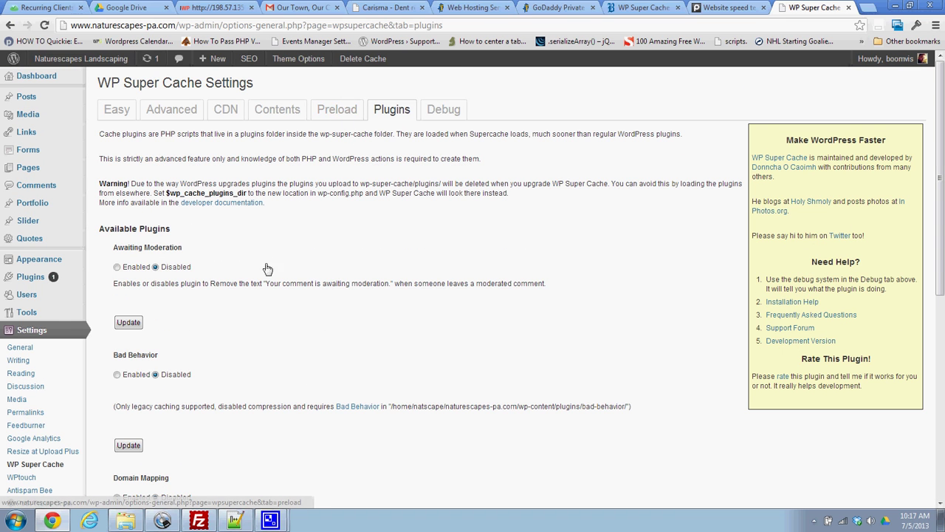
{"action": "scroll", "coordinate": [270, 266], "scroll_direction": "down", "scroll_amount": 3}
{"action": "scroll", "coordinate": [202, 347], "scroll_direction": "up", "scroll_amount": 3}
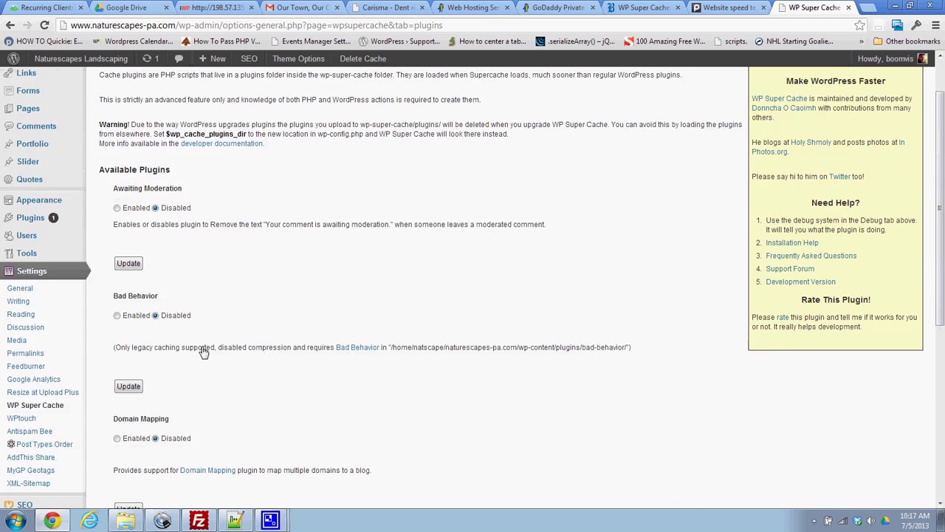
{"action": "left_click", "coordinate": [267, 110]}
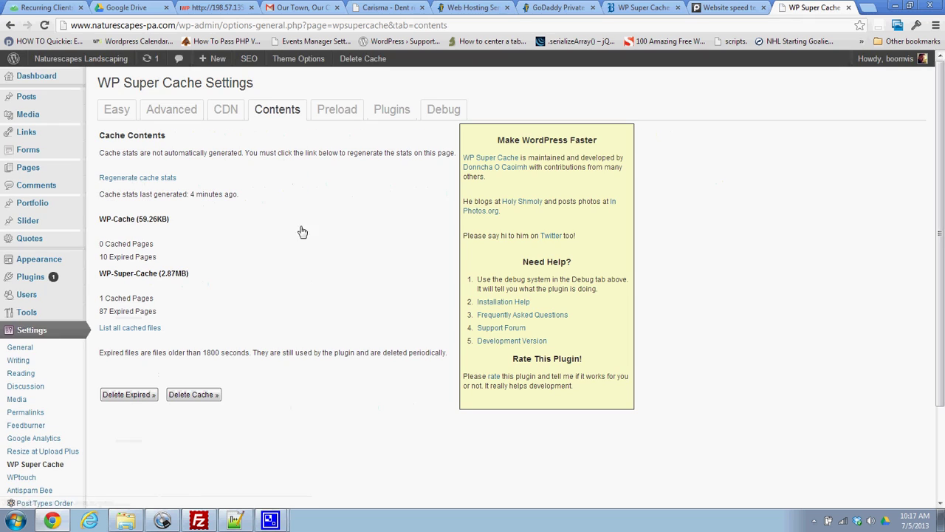
{"action": "left_click", "coordinate": [135, 183]}
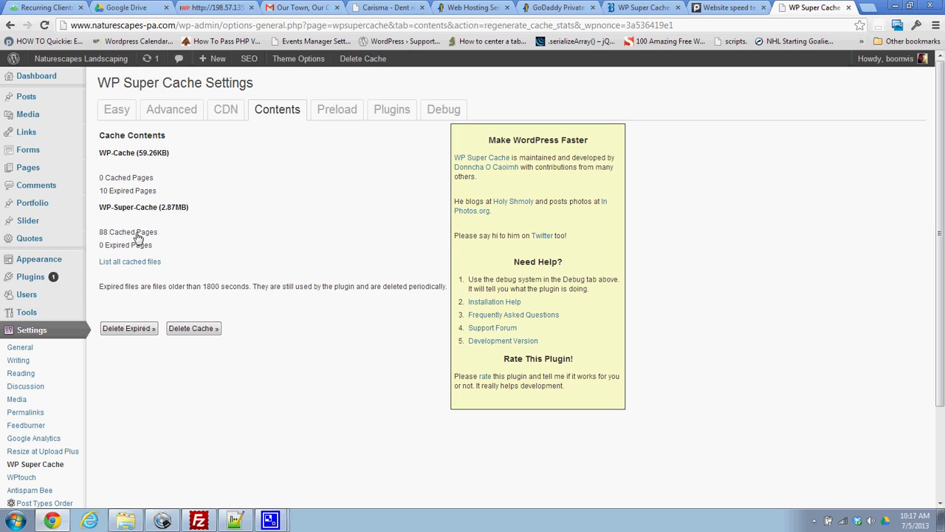
{"action": "left_click", "coordinate": [176, 110]}
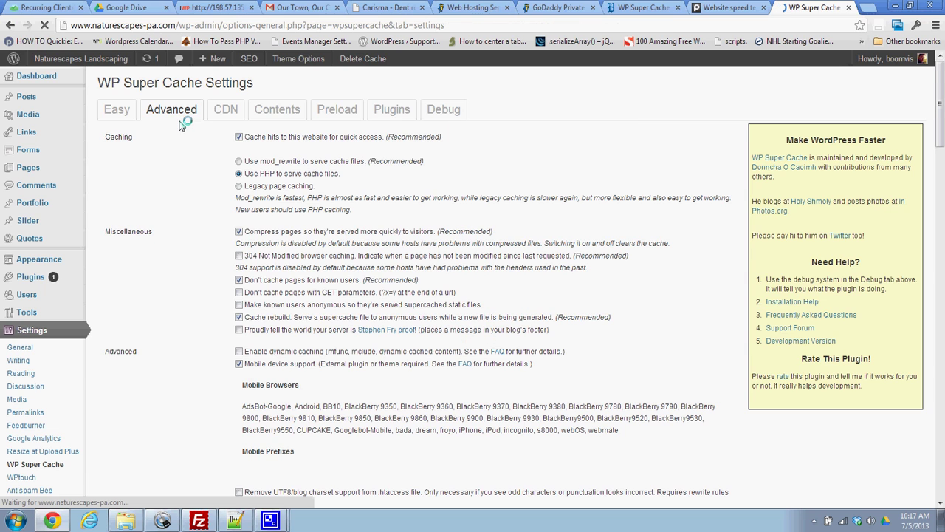
Schedule garbage collection for 12:00 with a Once Daily interval.
{"action": "scroll", "coordinate": [239, 192], "scroll_direction": "down", "scroll_amount": 5}
{"action": "scroll", "coordinate": [242, 213], "scroll_direction": "down", "scroll_amount": 3}
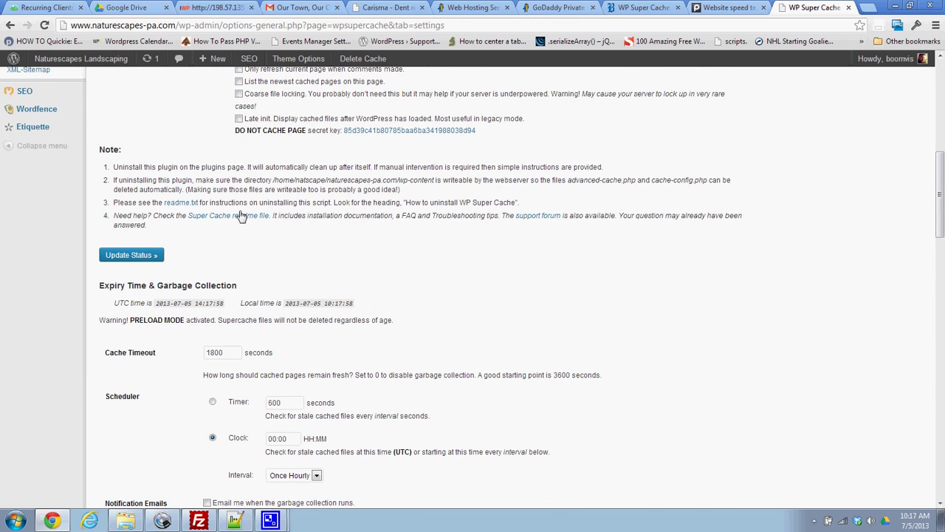
{"action": "scroll", "coordinate": [234, 237], "scroll_direction": "down", "scroll_amount": 2}
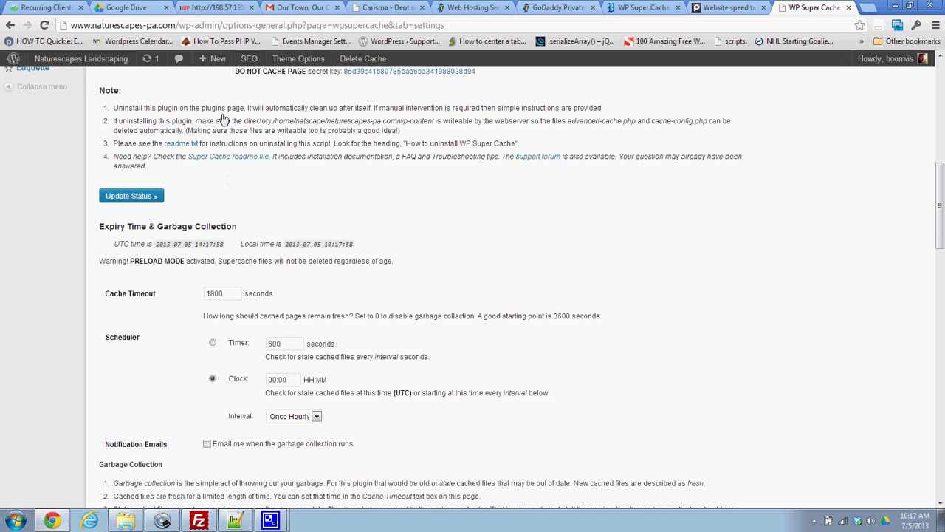
{"action": "scroll", "coordinate": [177, 119], "scroll_direction": "down", "scroll_amount": 2}
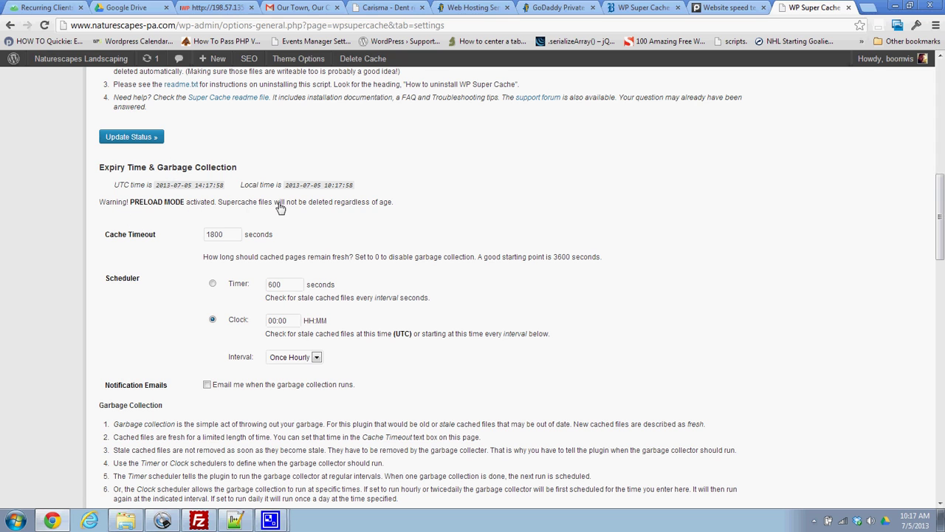
{"action": "scroll", "coordinate": [475, 215], "scroll_direction": "up", "scroll_amount": 1}
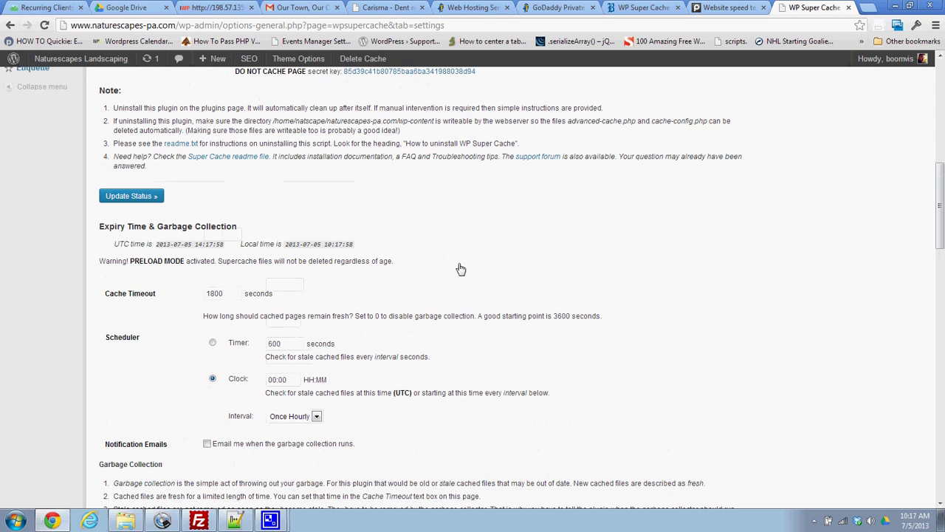
{"action": "scroll", "coordinate": [291, 274], "scroll_direction": "down", "scroll_amount": 1}
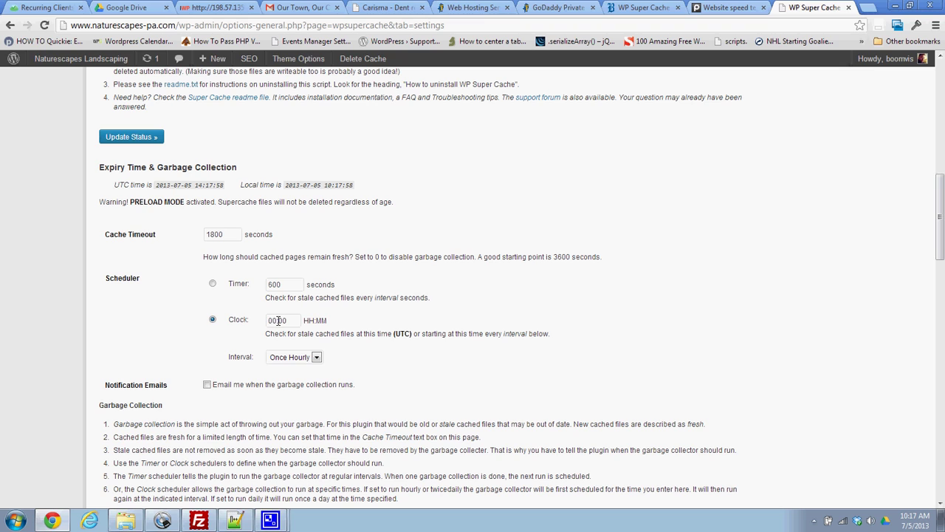
{"action": "left_click_drag", "start_coordinate": [277, 320], "coordinate": [269, 319]}
{"action": "type", "text": "12"}
{"action": "left_click", "coordinate": [306, 358]}
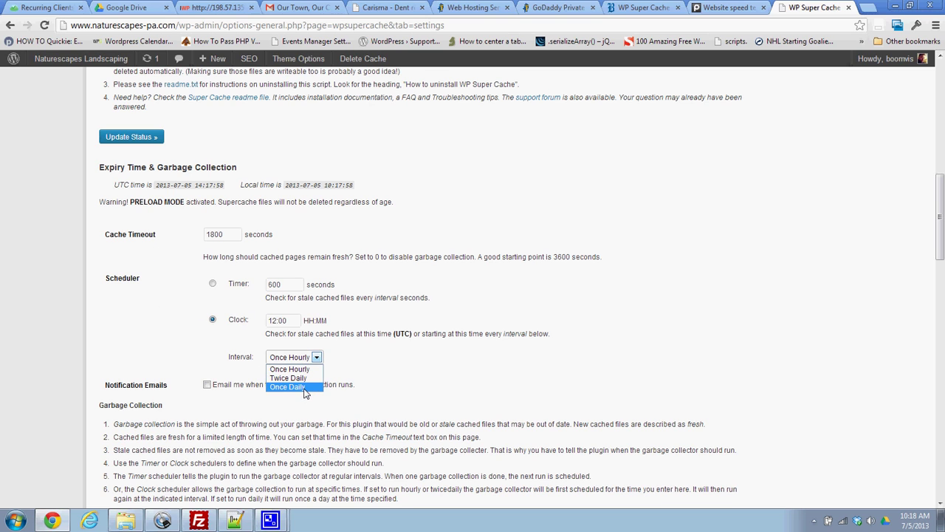
{"action": "left_click", "coordinate": [306, 387]}
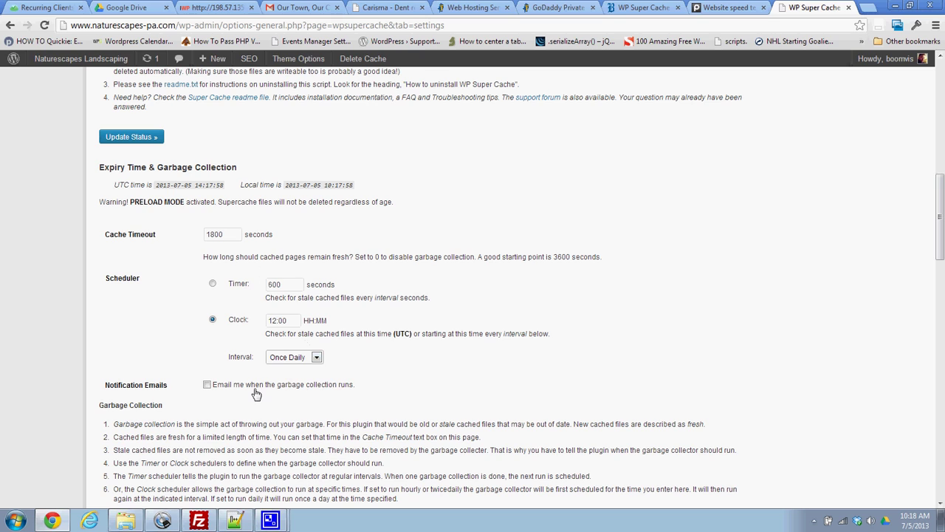
Set the cache timeout to 3600 seconds and save with Change Expiration.
{"action": "left_click", "coordinate": [229, 233]}
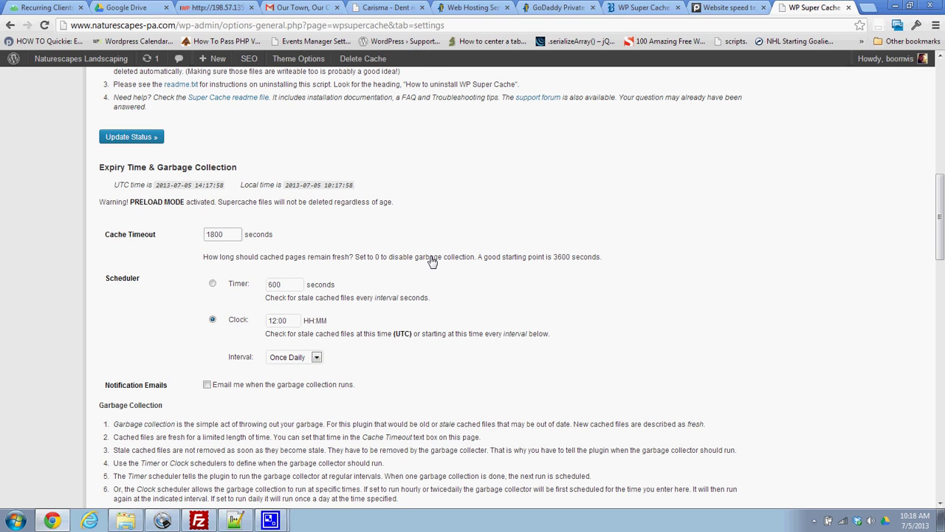
{"action": "left_click", "coordinate": [217, 233]}
{"action": "key", "text": "ctrl+a"}
{"action": "type", "text": "3"}
{"action": "scroll", "coordinate": [337, 268], "scroll_direction": "down", "scroll_amount": 4}
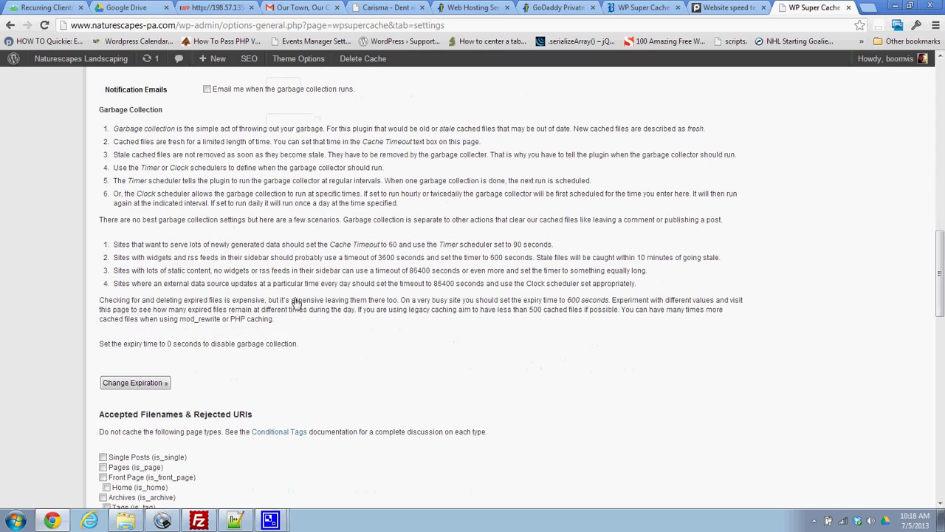
{"action": "left_click", "coordinate": [133, 383]}
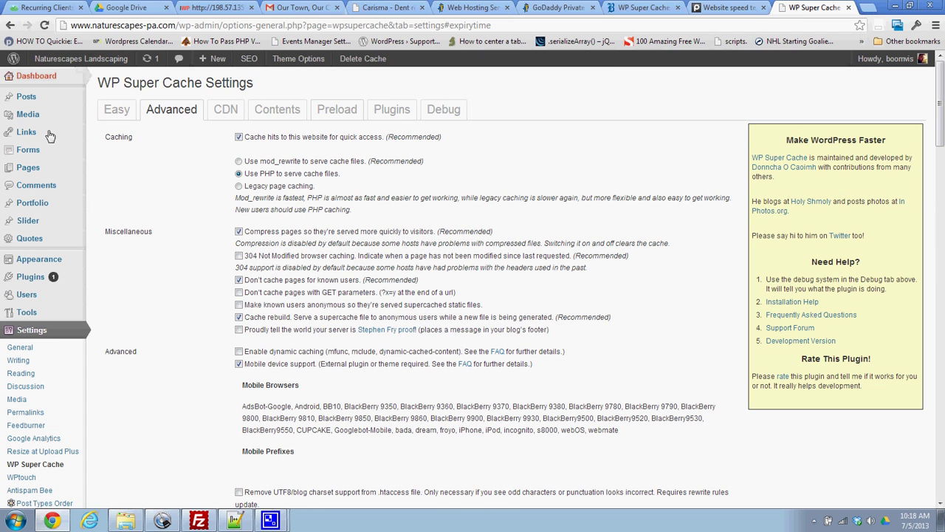
Rerun the Pingdom speed test and confirm load time fell from 5.59 s to 2.15 s.
{"action": "left_click", "coordinate": [727, 7]}
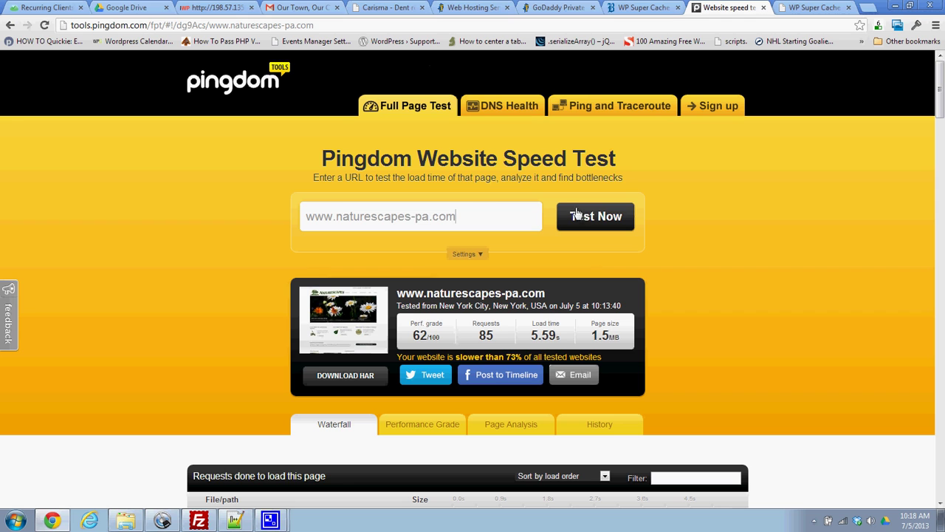
{"action": "left_click", "coordinate": [603, 221]}
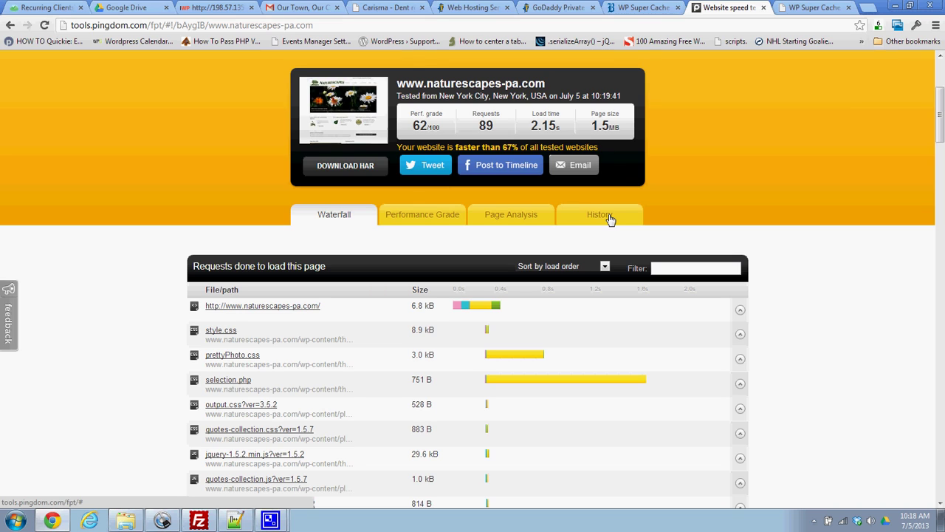
{"action": "scroll", "coordinate": [110, 305], "scroll_direction": "up", "scroll_amount": 3}
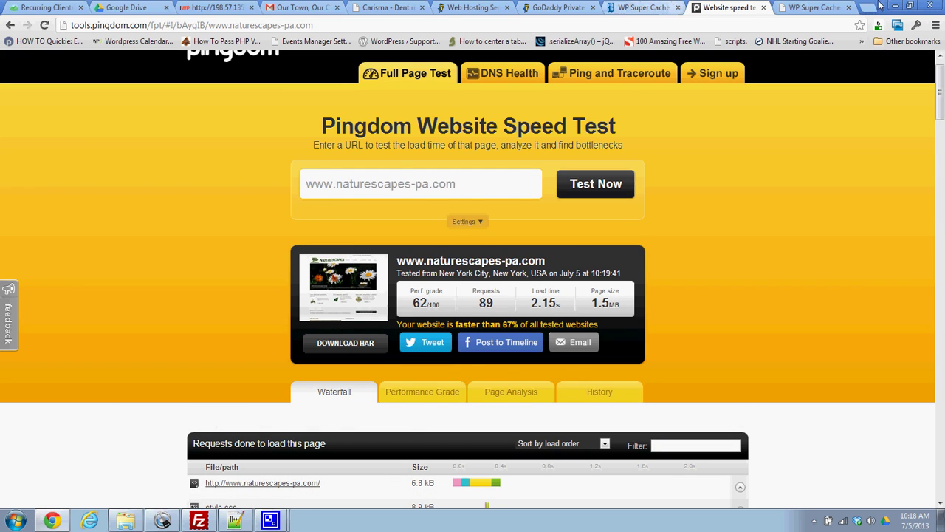
{"action": "left_click", "coordinate": [812, 7]}
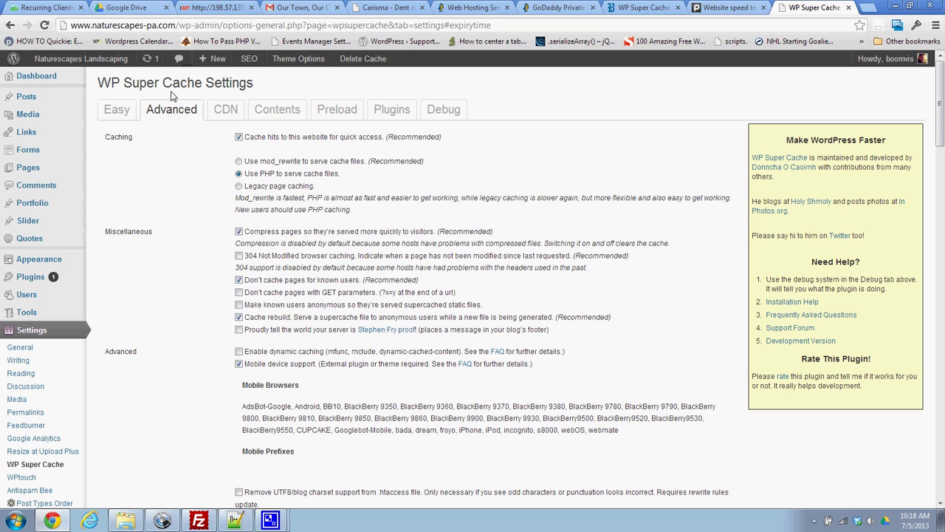